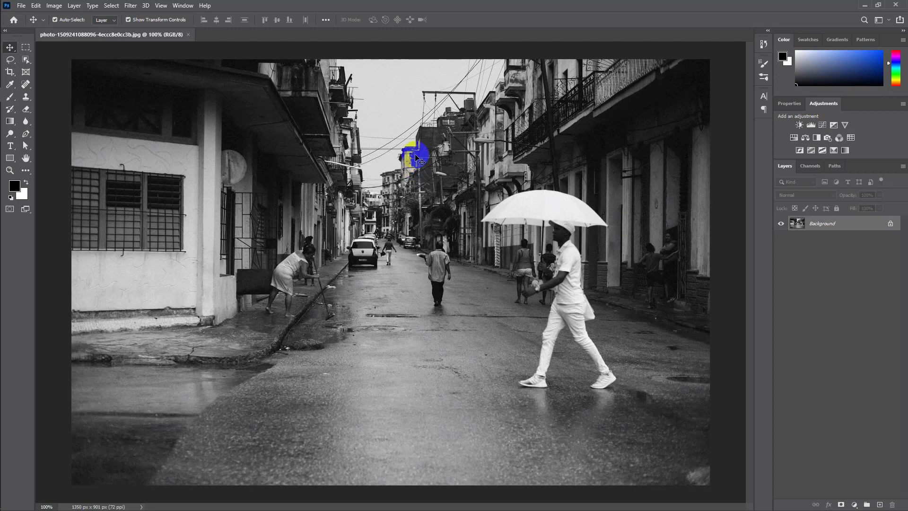
- Add a blank layer above the Background and switch to the Photography workspace with a two-column tool set
left_click(880, 505)
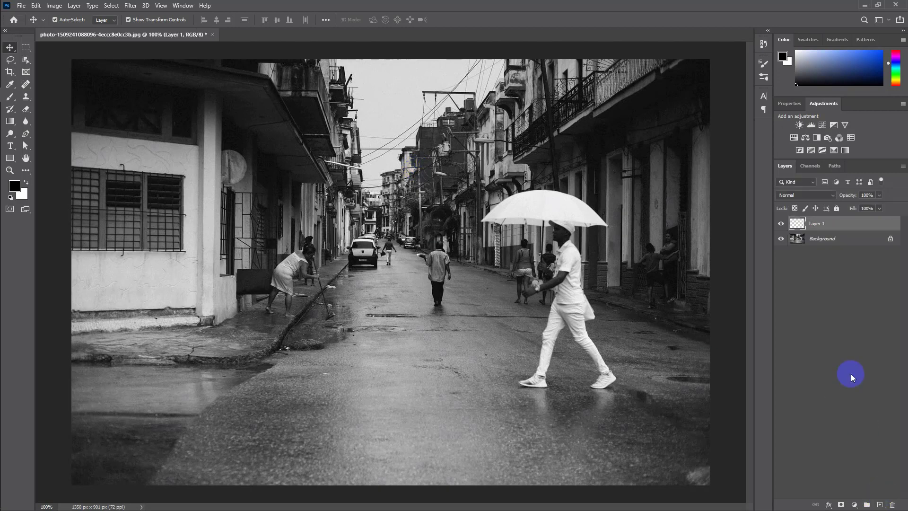
left_click(188, 7)
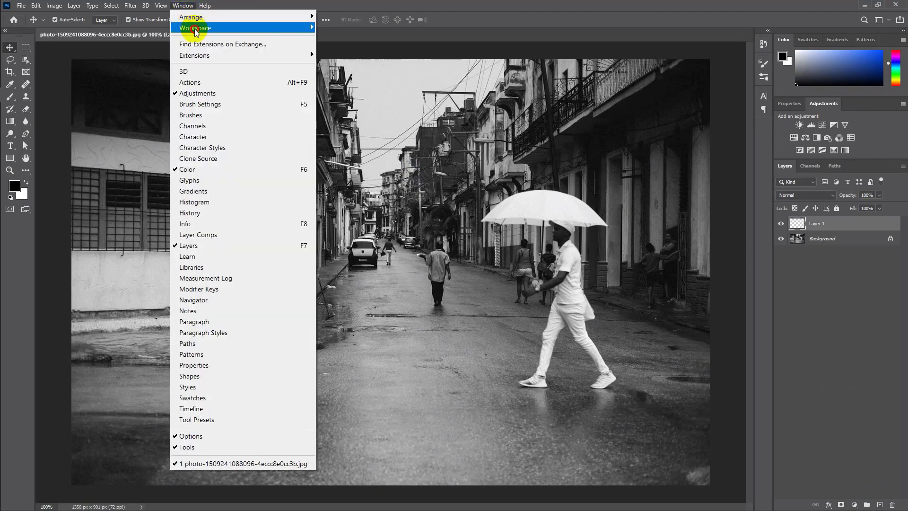
mouse_move(194, 28)
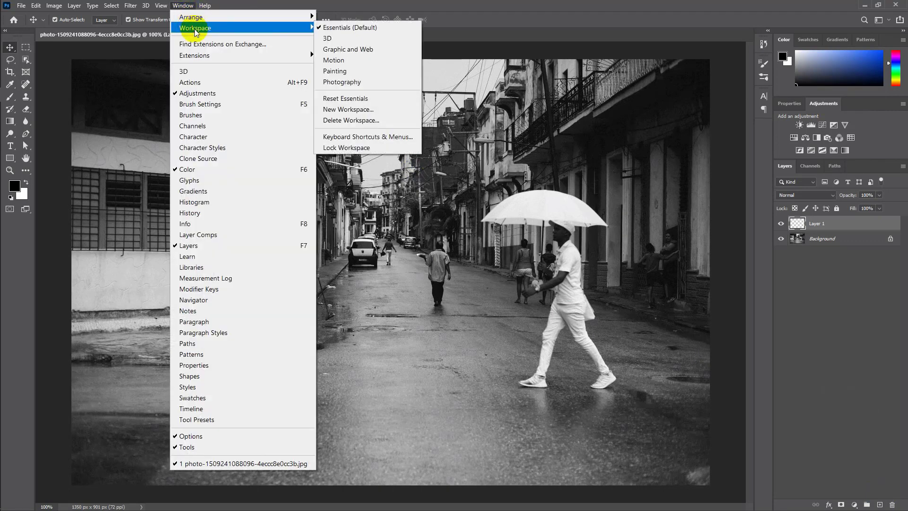
left_click(361, 81)
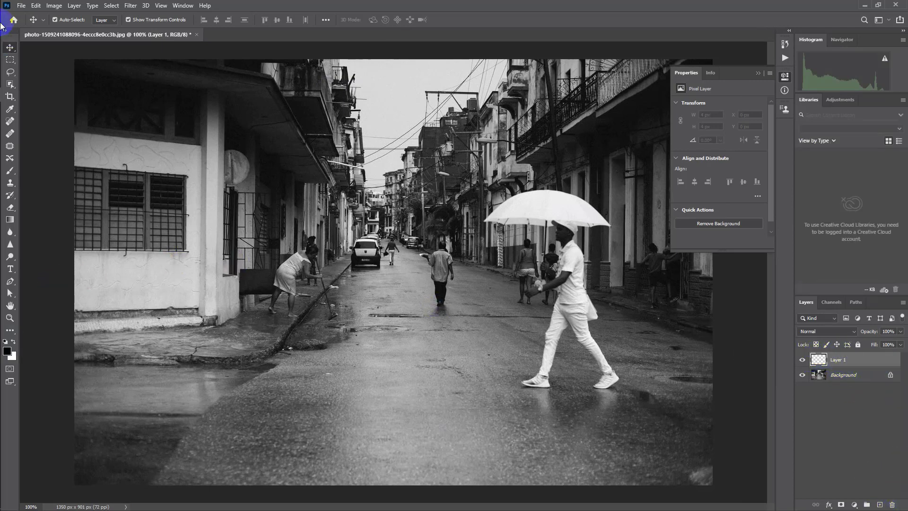
mouse_move(5, 21)
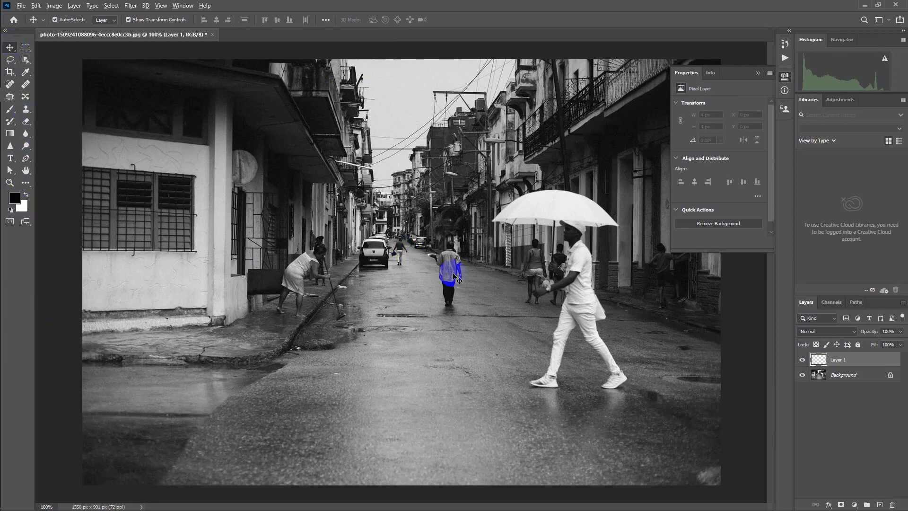
- Fill the new layer with black and apply monochromatic Add Noise at 173.95% with Uniform distribution
key("alt+BackSpace")
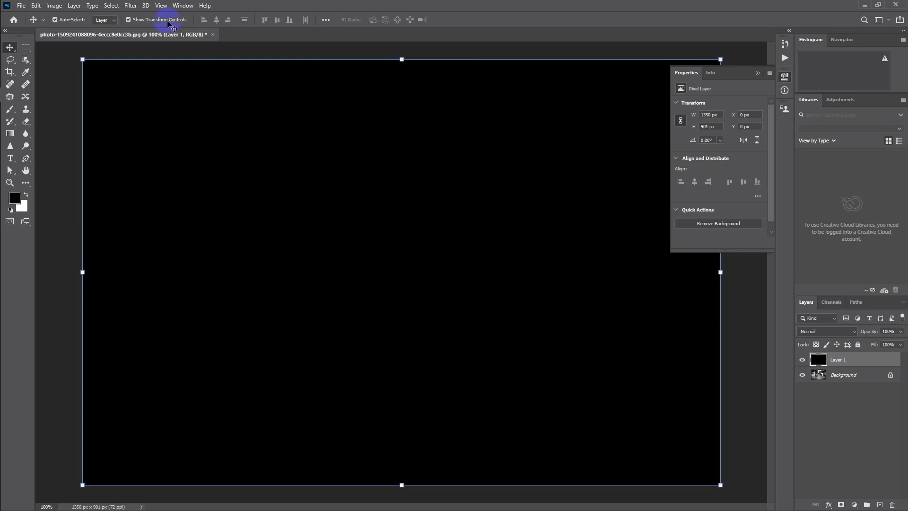
left_click(131, 7)
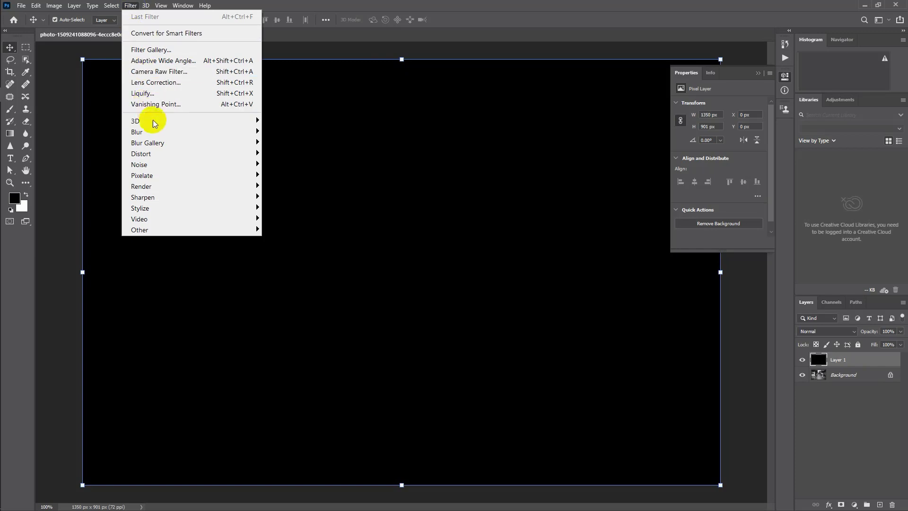
mouse_move(161, 165)
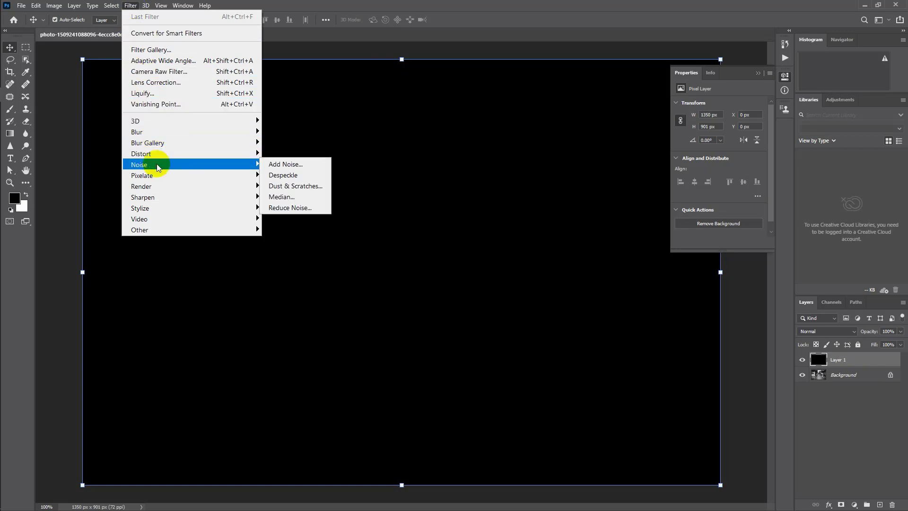
left_click(290, 163)
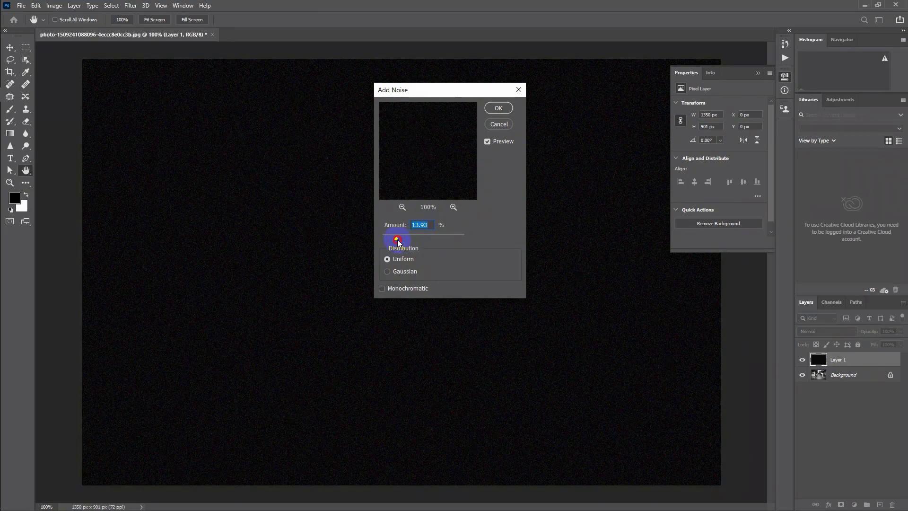
left_click_drag(397, 241, 450, 240)
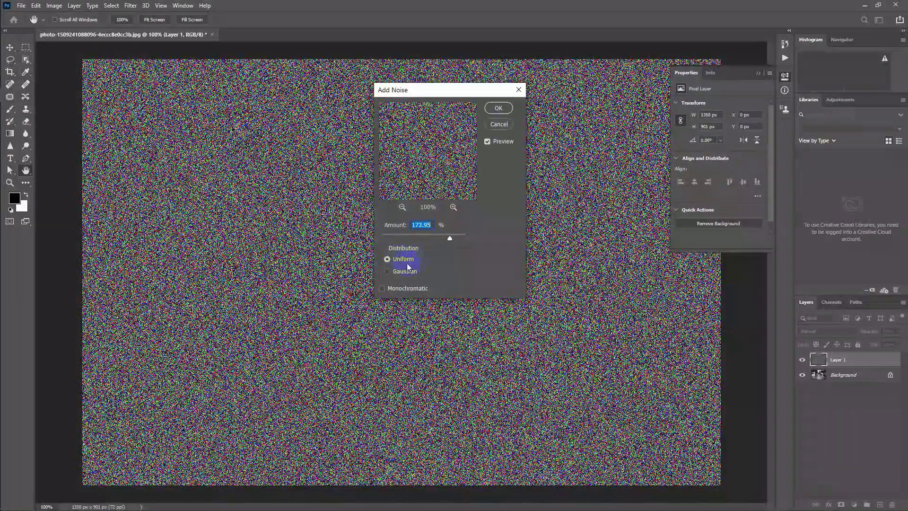
left_click(383, 288)
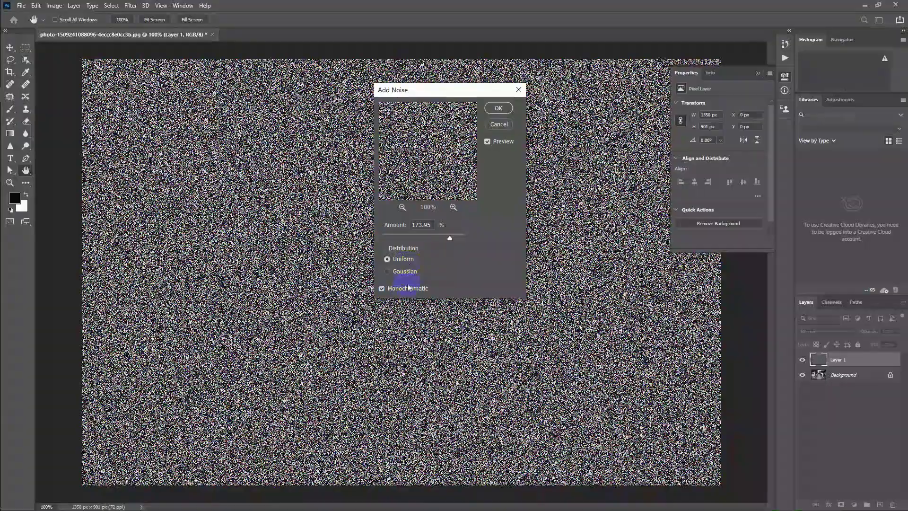
left_click(498, 108)
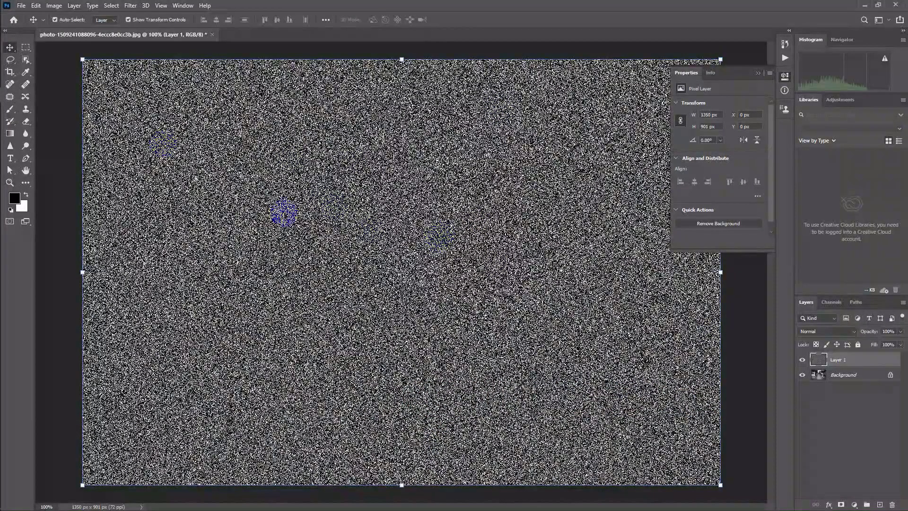
- Copy a central rectangle of noise, about 569 × 278 px, to its own layer and delete the full-size noise layer
left_click(26, 47)
left_click_drag(280, 175, 405, 250)
left_click_drag(507, 324, 524, 314)
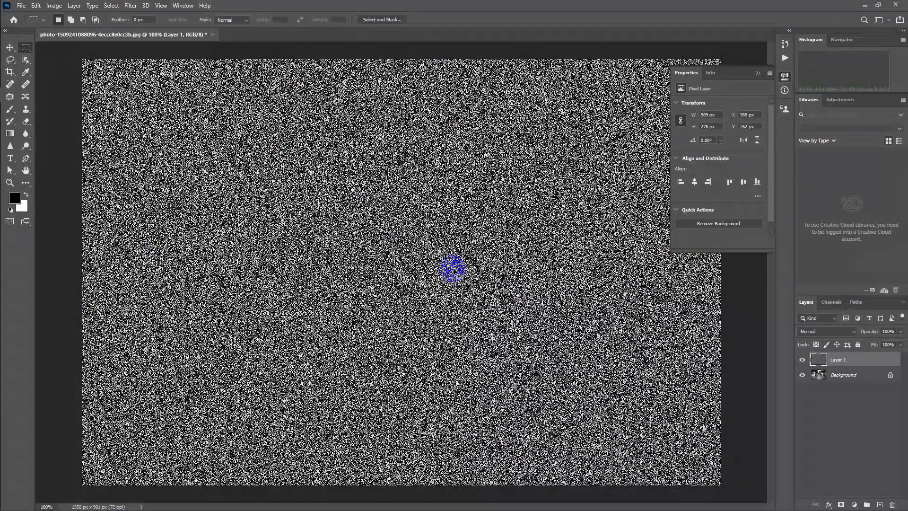
key("ctrl+j")
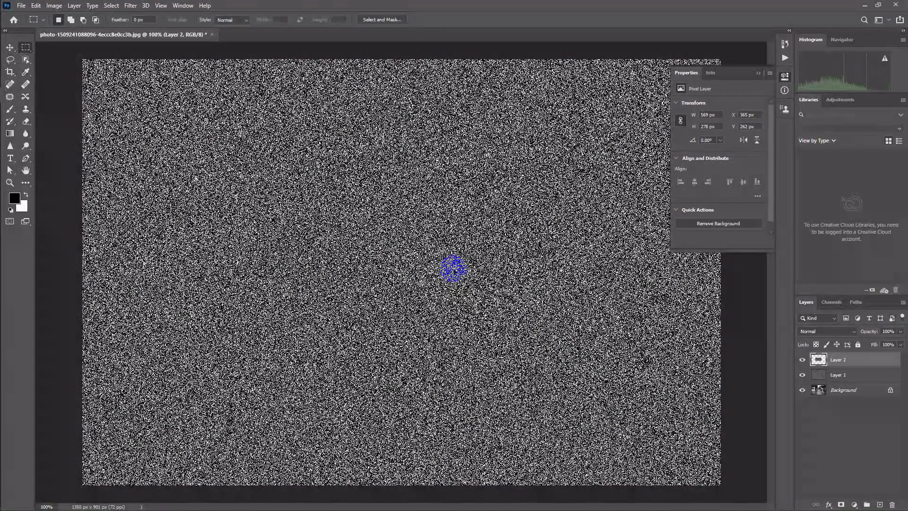
left_click(845, 376)
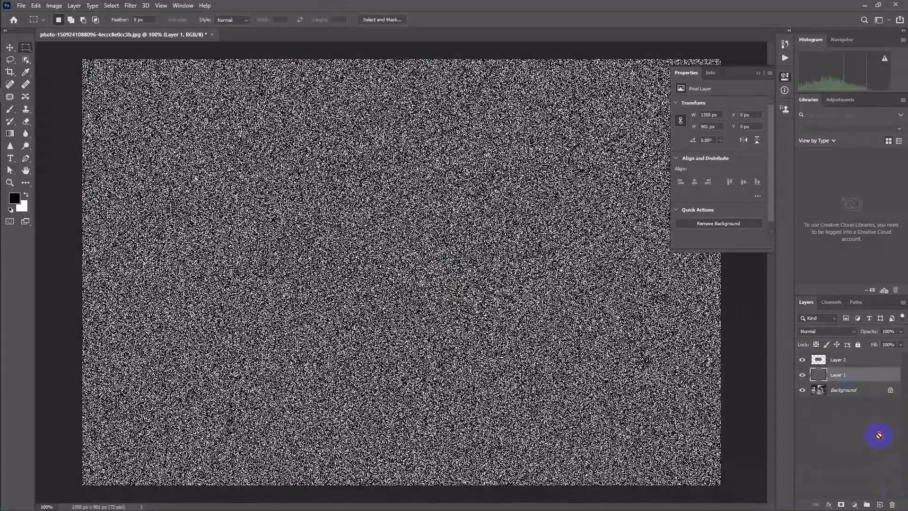
left_click(892, 494)
- Scale the copied noise patch up proportionally from its centre to about 2437 × 1190 px, covering the whole photo
left_click(835, 363)
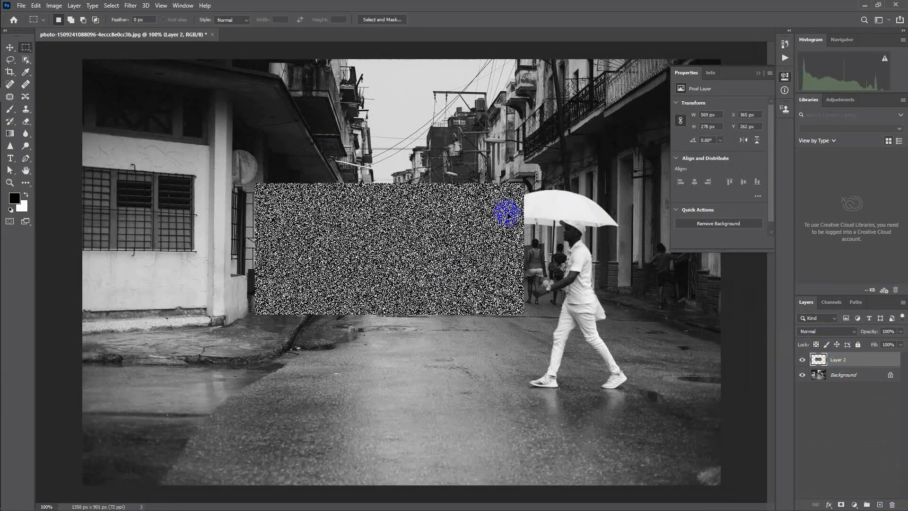
key("ctrl+minus")
key("ctrl+minus")
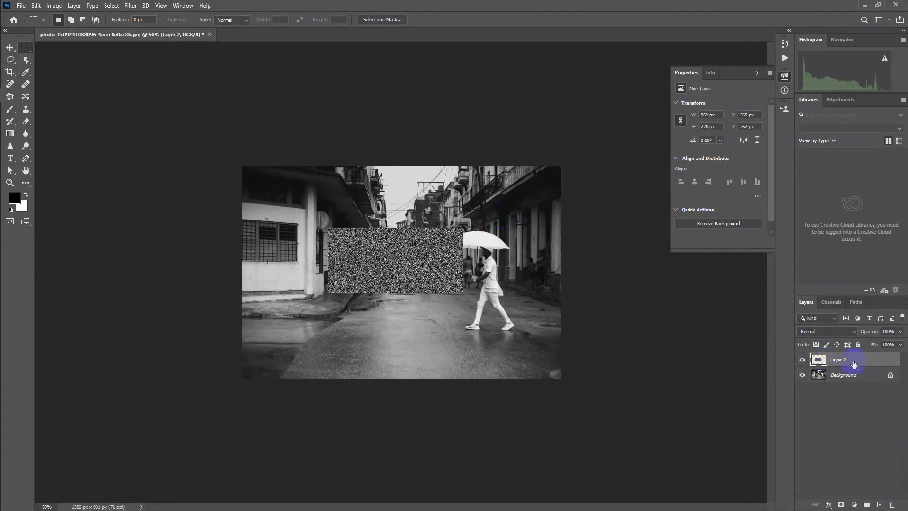
key("ctrl+t")
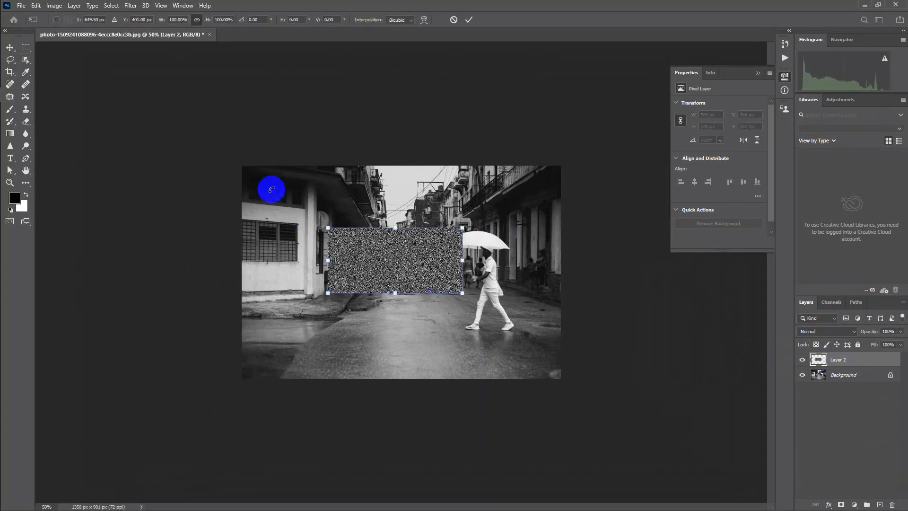
left_click_drag(487, 216, 694, 137)
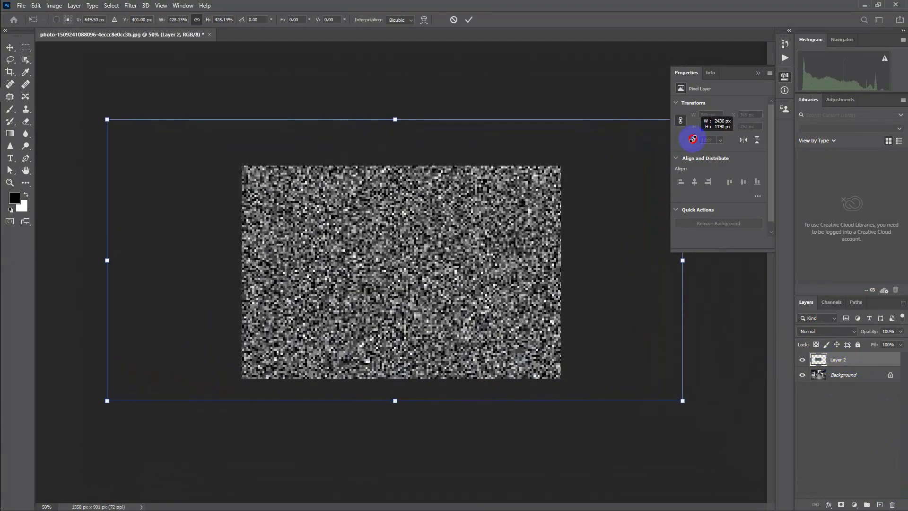
left_click(467, 20)
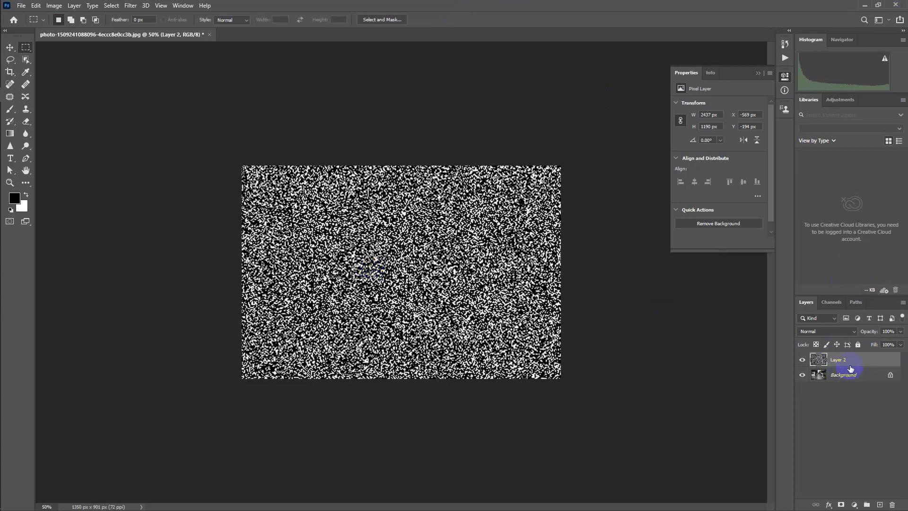
- Apply a Motion Blur to the enlarged noise layer with an angle of 61° and a distance of 145 pixels
left_click(131, 6)
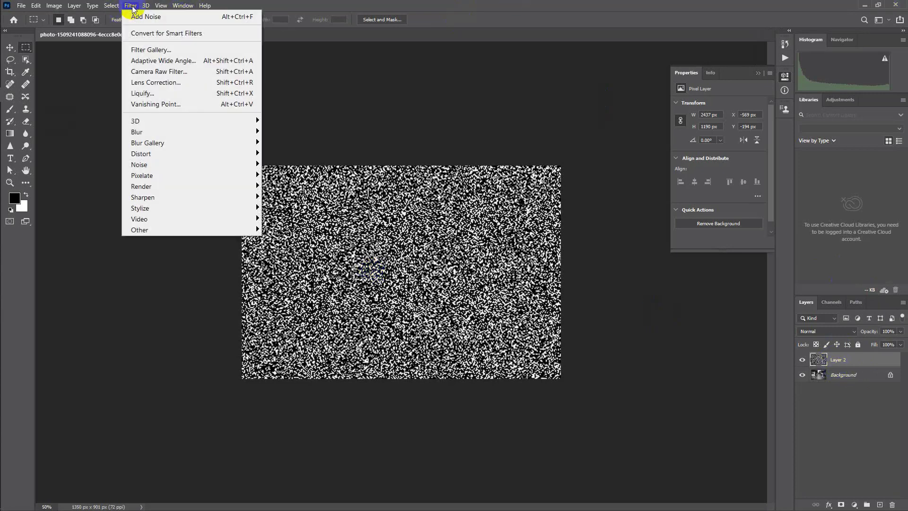
left_click(140, 132)
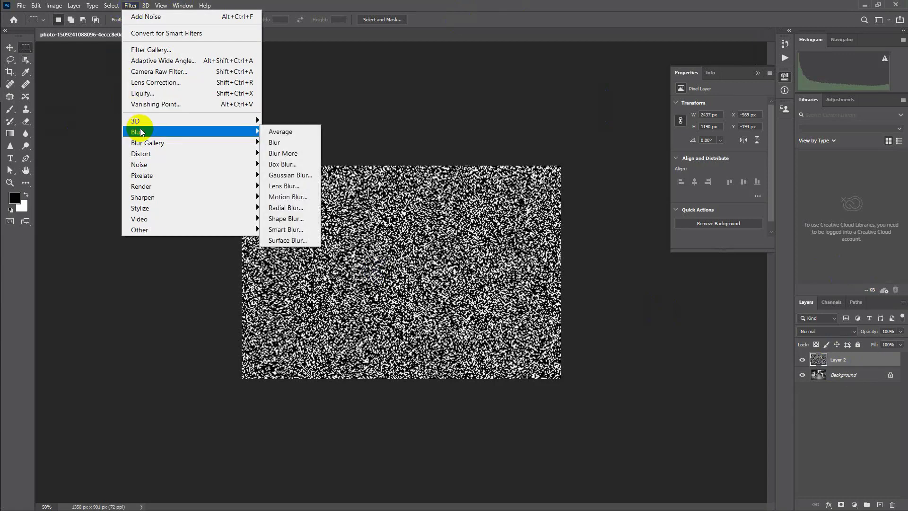
left_click(306, 199)
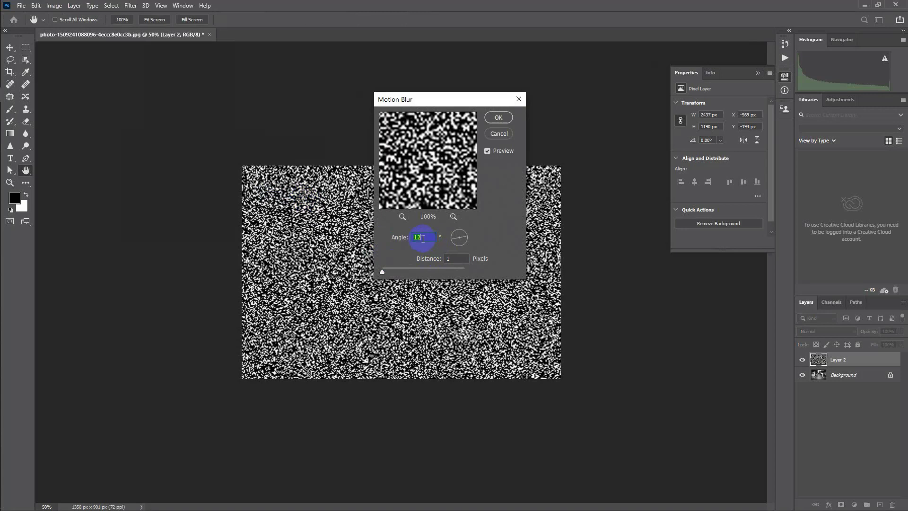
scroll(422, 238, "up", 5)
scroll(422, 238, "up", 15)
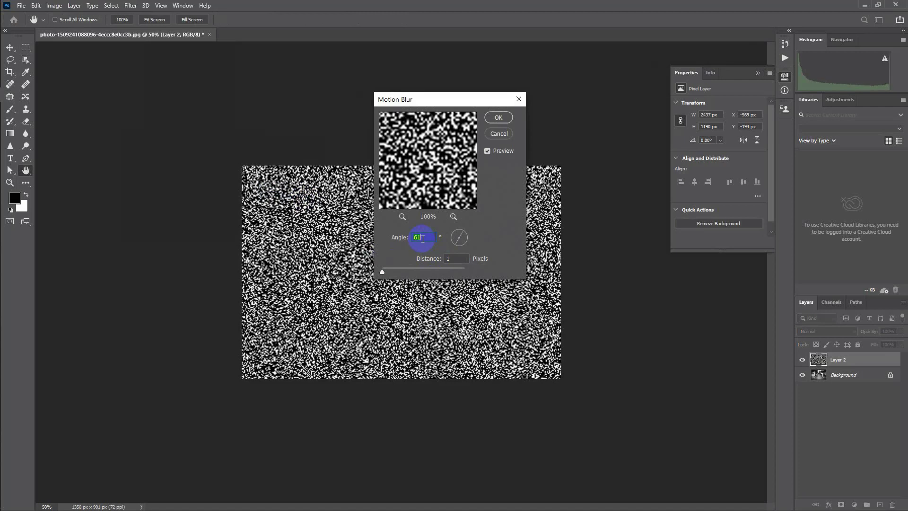
left_click(454, 258)
left_click_drag(382, 272, 416, 278)
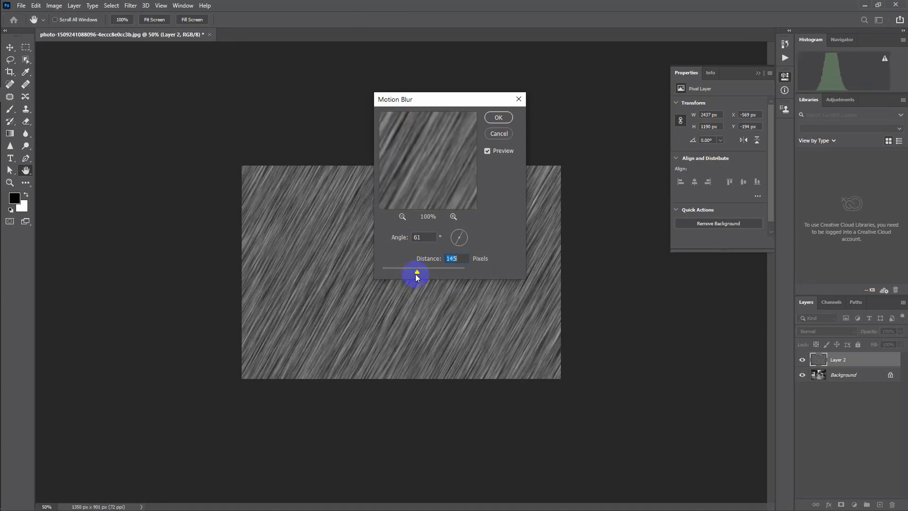
left_click(500, 118)
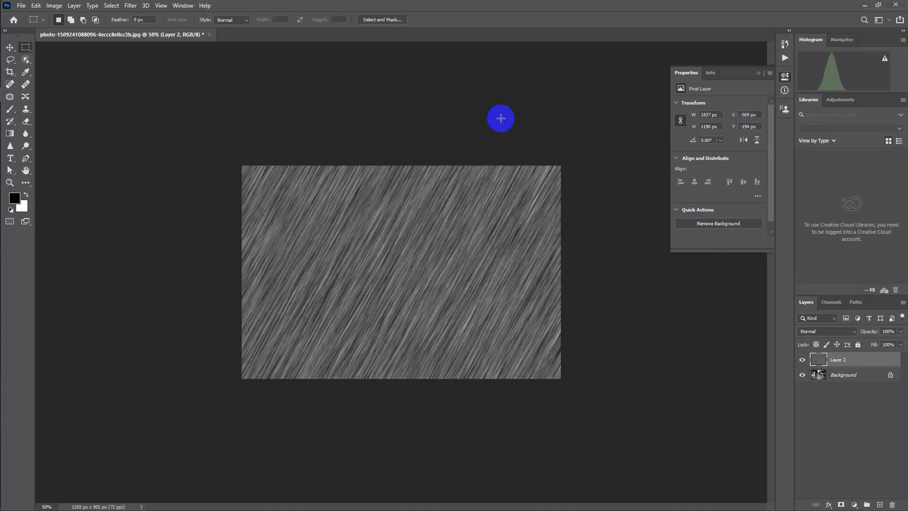
- Set the streak layer's blend mode to Screen and apply Levels to it with the black input level at 68
left_click(847, 336)
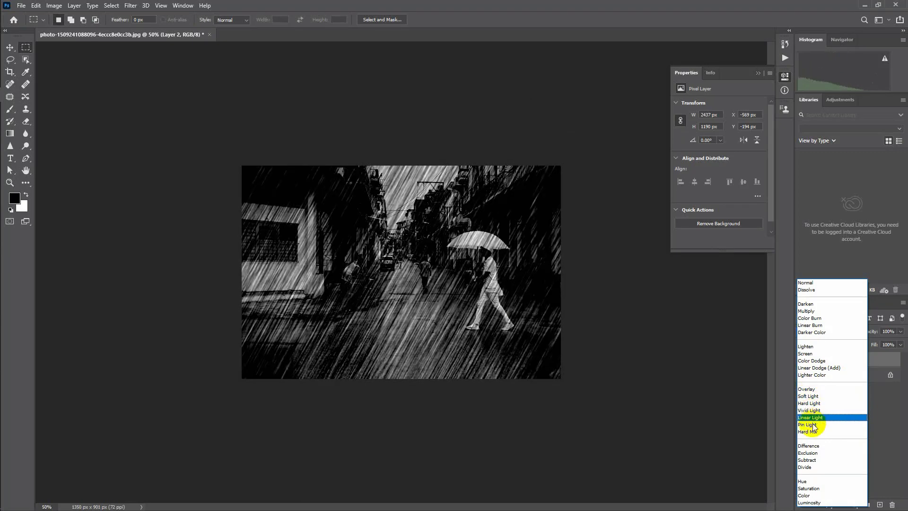
left_click(807, 354)
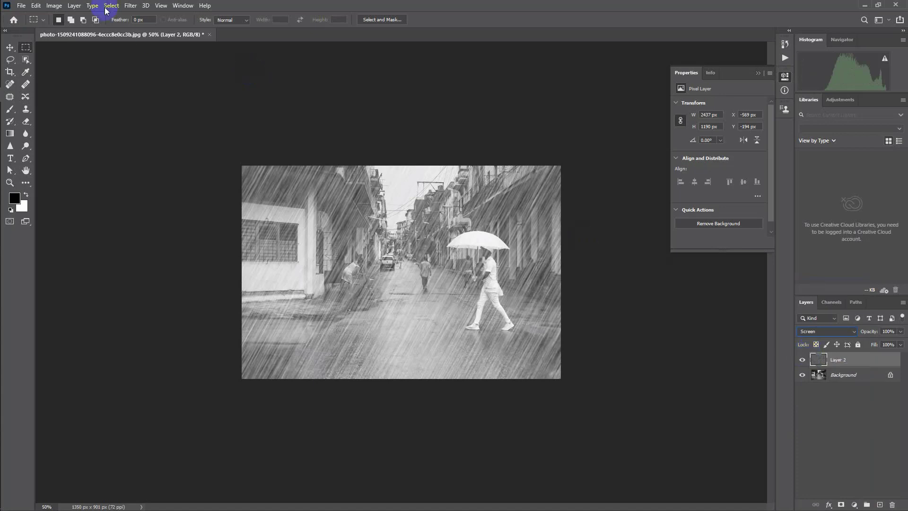
left_click(54, 6)
mouse_move(72, 34)
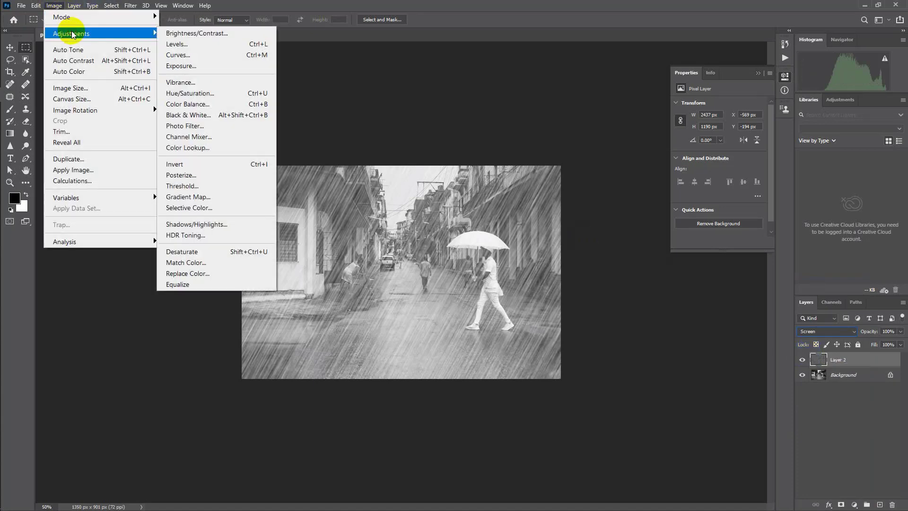
left_click(205, 44)
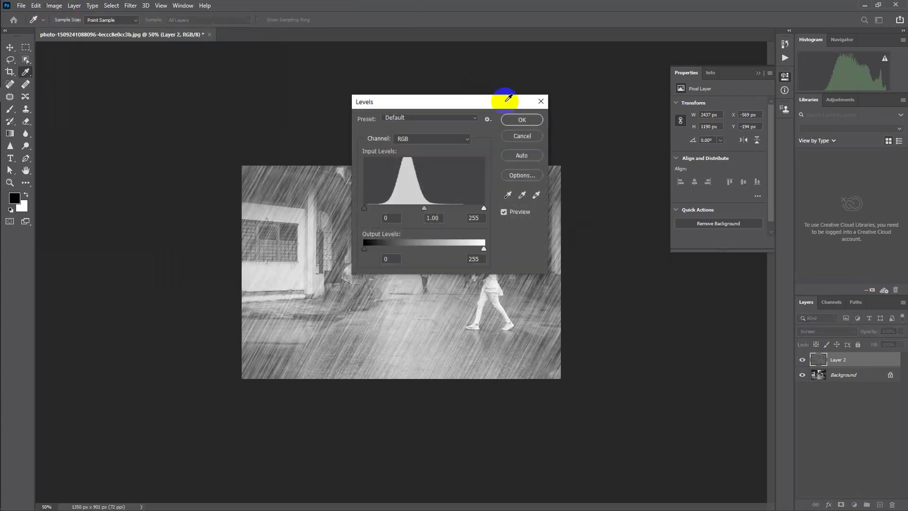
left_click_drag(368, 208, 396, 206)
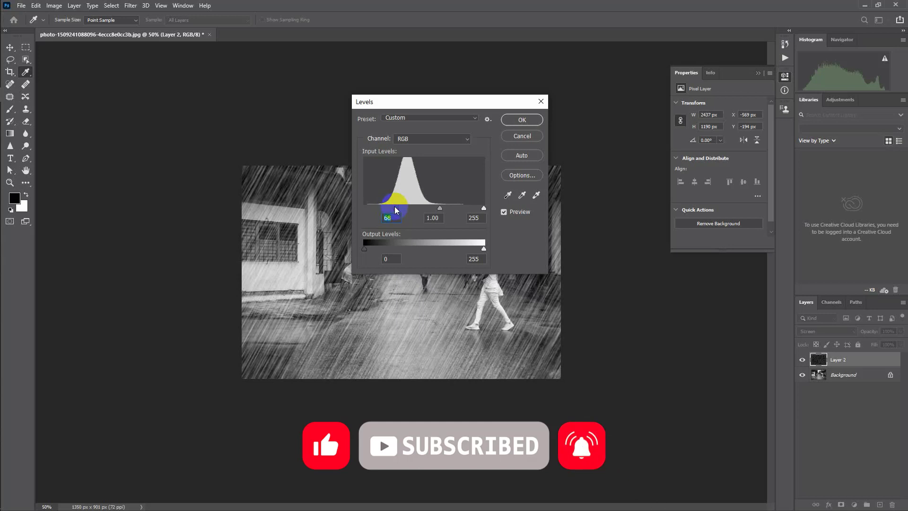
left_click(525, 119)
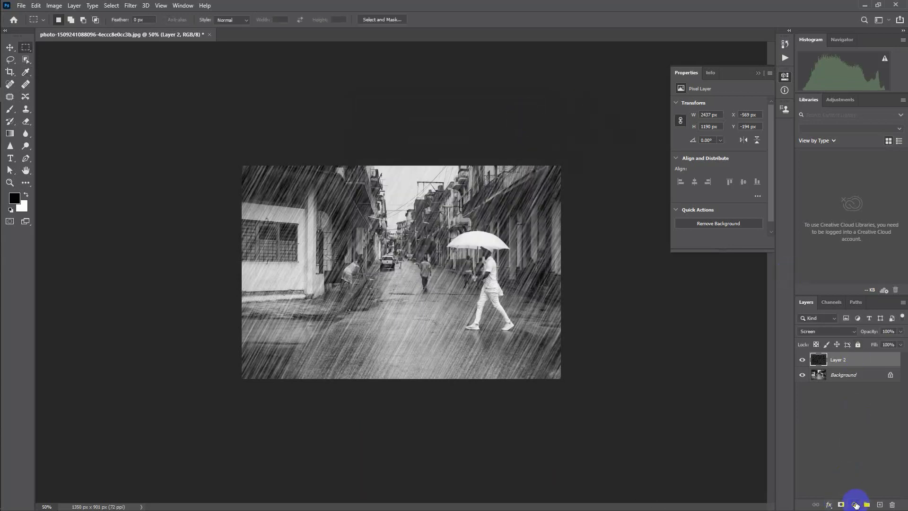
- Add a Levels adjustment layer above the rain layer with black input 37 and midtones 1.42
left_click(855, 504)
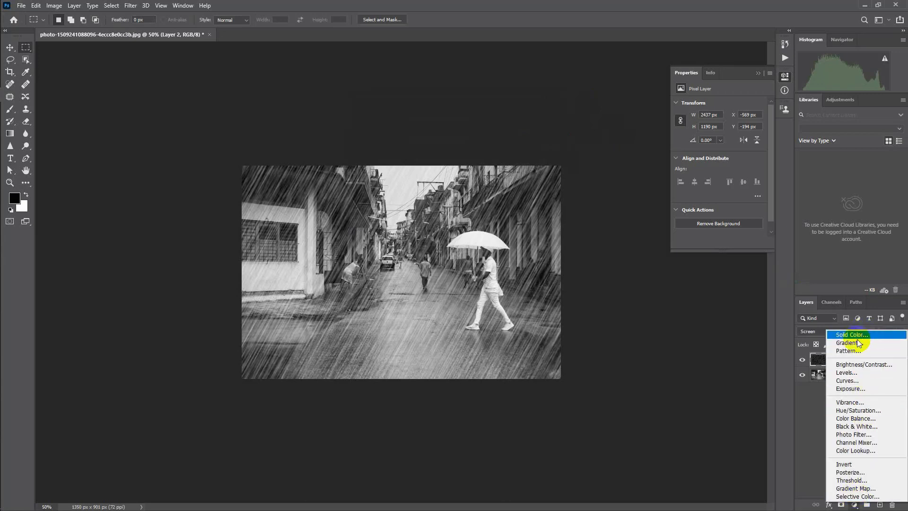
left_click(846, 373)
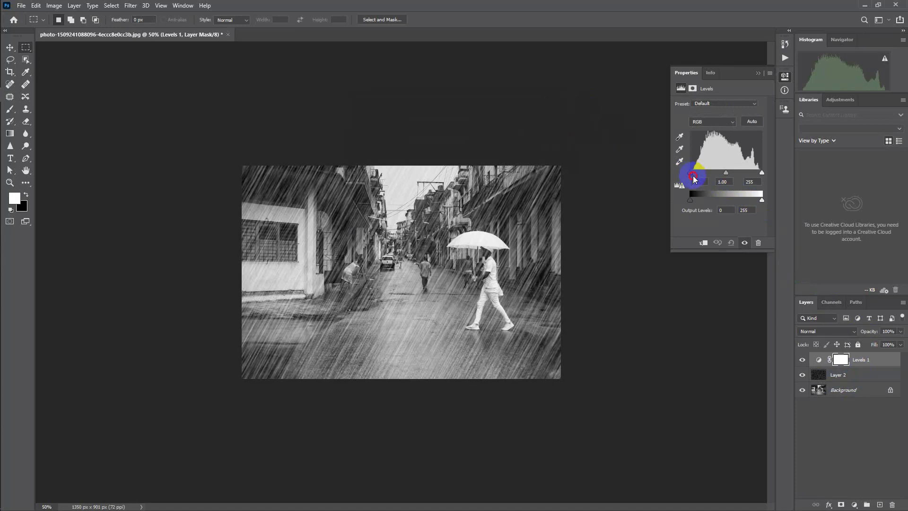
left_click_drag(697, 179, 723, 174)
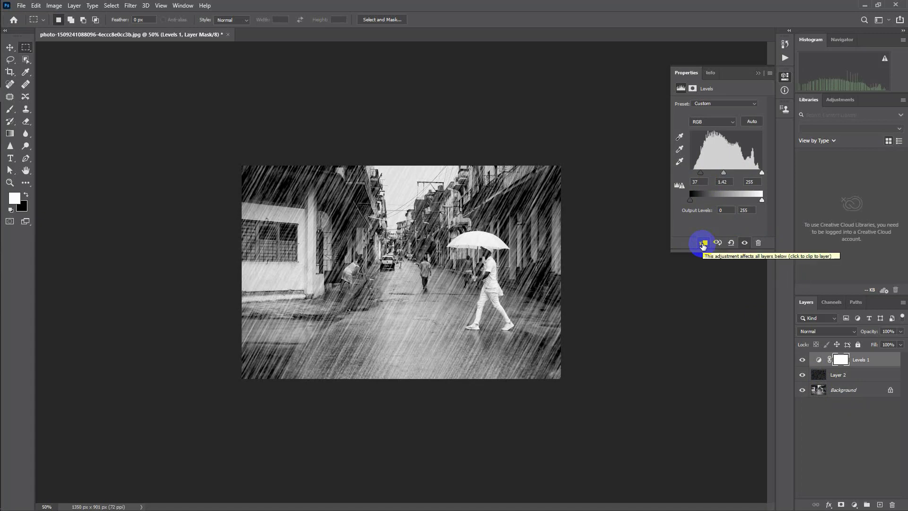
- Clip the Levels adjustment to the rain layer beneath it and switch to the Motion workspace
left_click(702, 244)
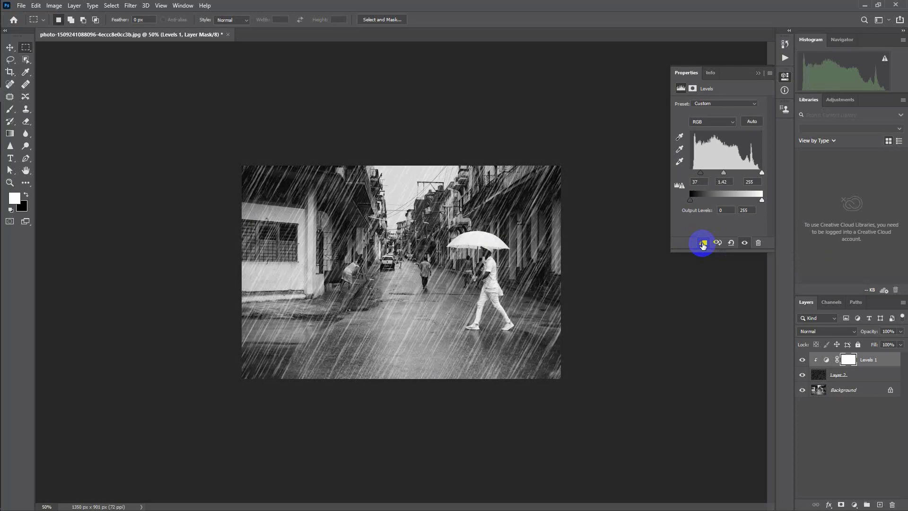
left_click(177, 6)
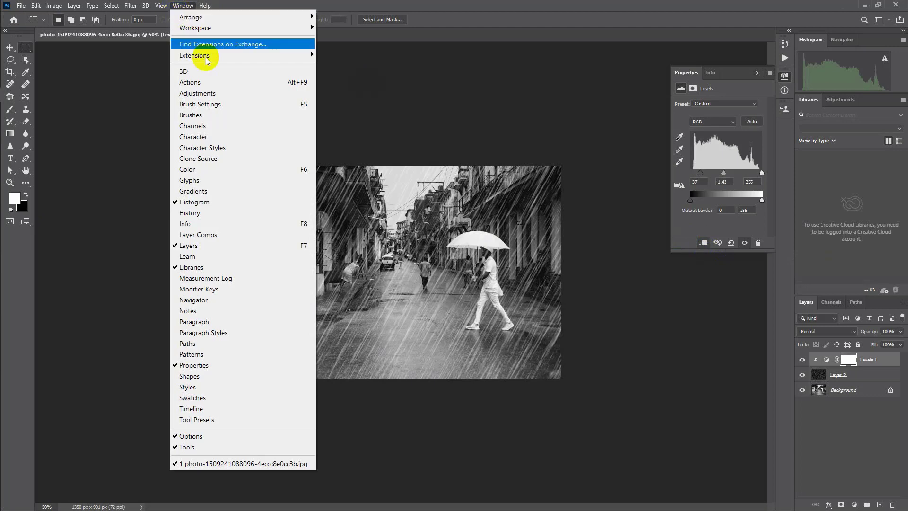
mouse_move(303, 28)
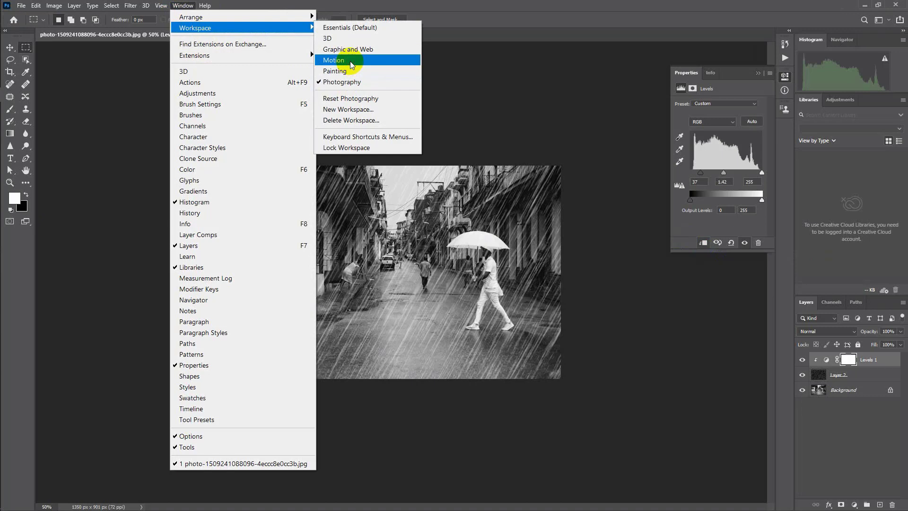
left_click(352, 65)
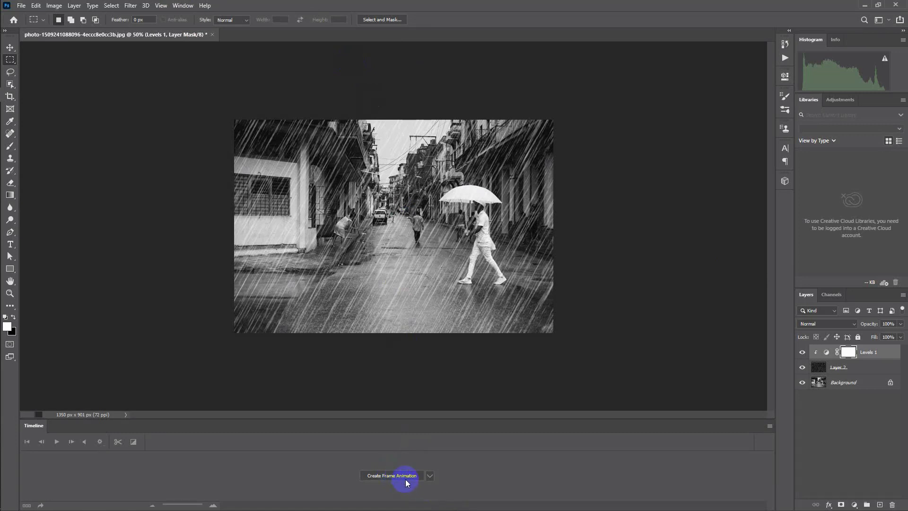
- Create a frame animation timeline for the document rather than a video timeline
left_click(428, 476)
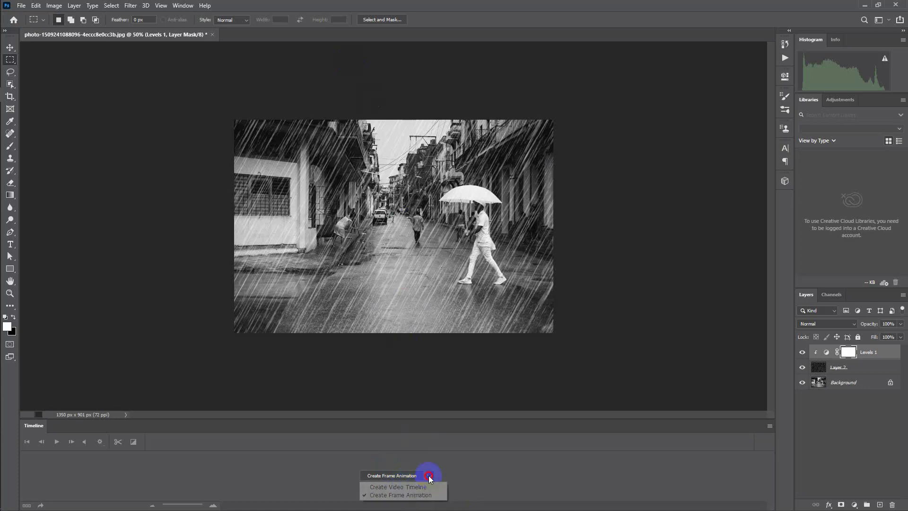
left_click(400, 485)
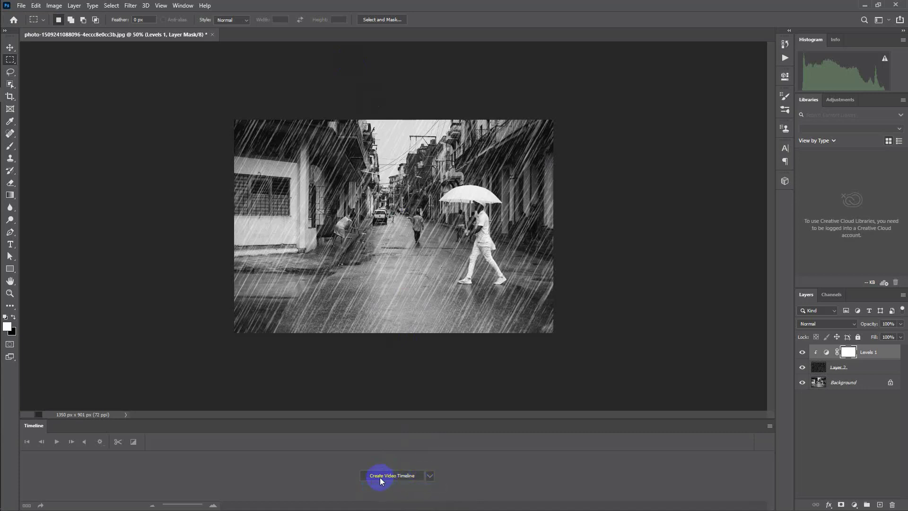
left_click(430, 476)
left_click(415, 495)
left_click(393, 479)
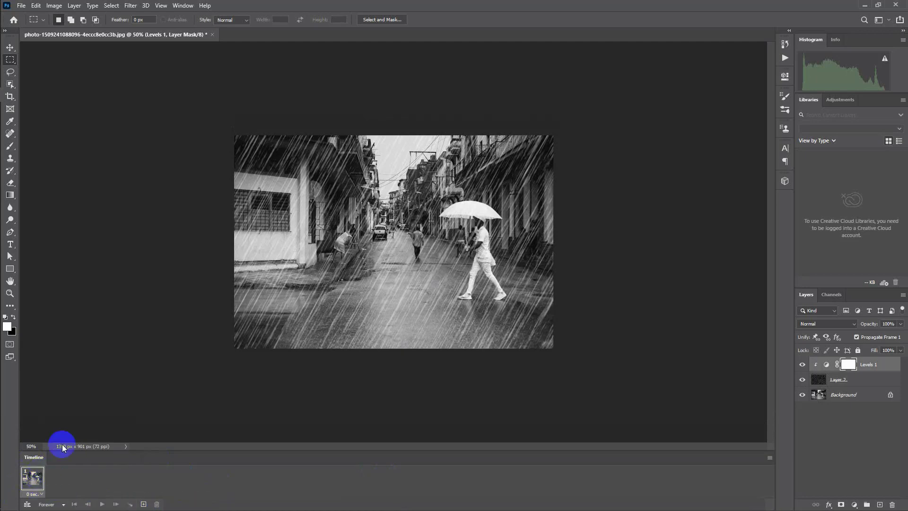
- Add a second animation frame and move the rain layer, Layer 2, slightly right and down in it
left_click(144, 504)
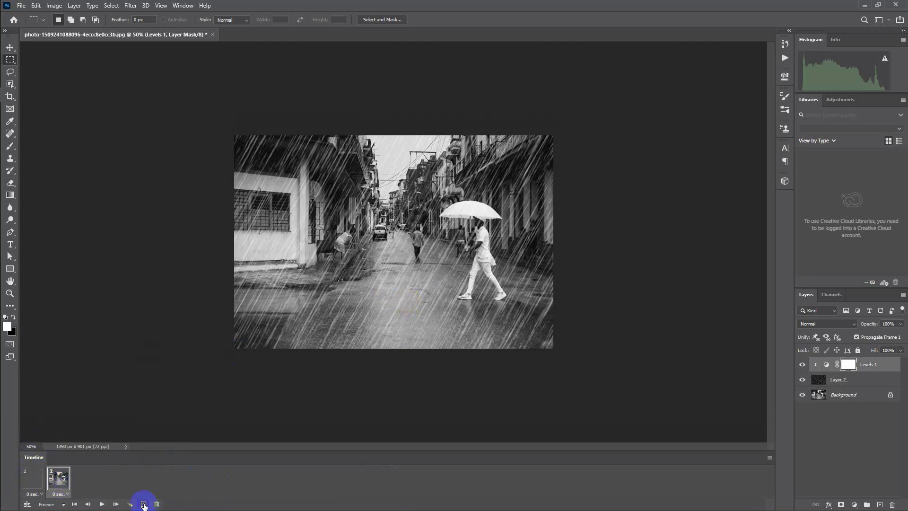
left_click(846, 382)
left_click(10, 47)
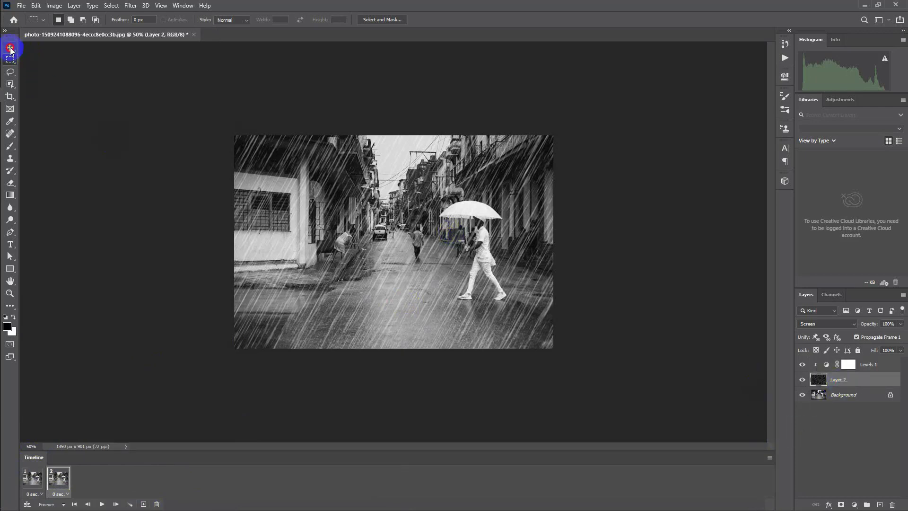
left_click_drag(336, 226, 358, 233)
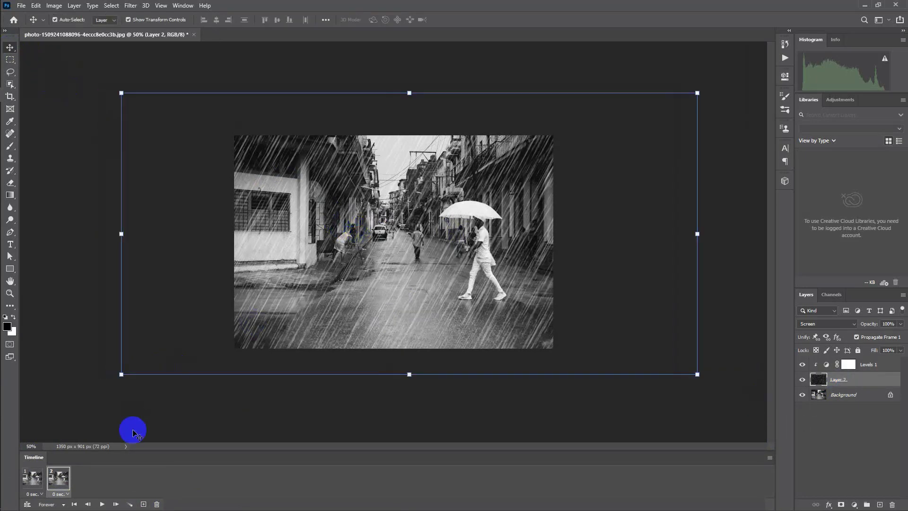
- Add frames 3 to 5, shifting the rain layer left and up, right and down, and left and up again
left_click(144, 505)
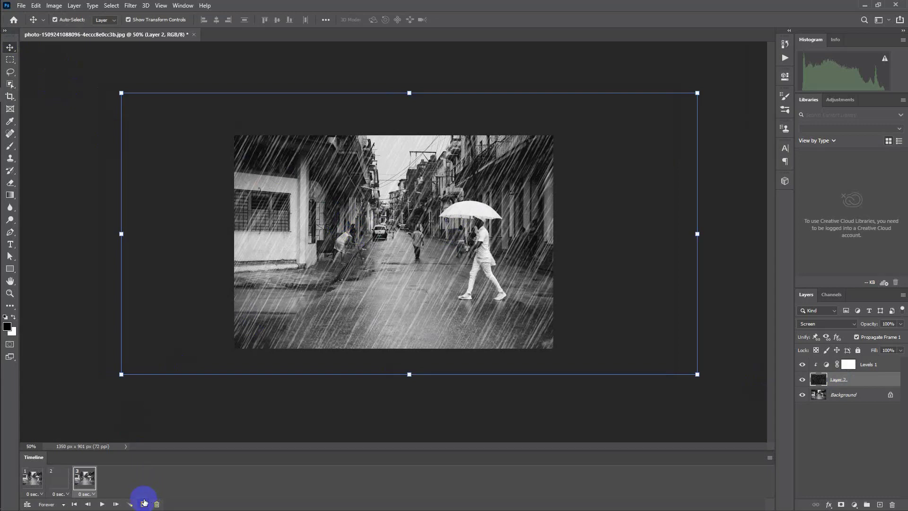
left_click_drag(465, 269, 432, 264)
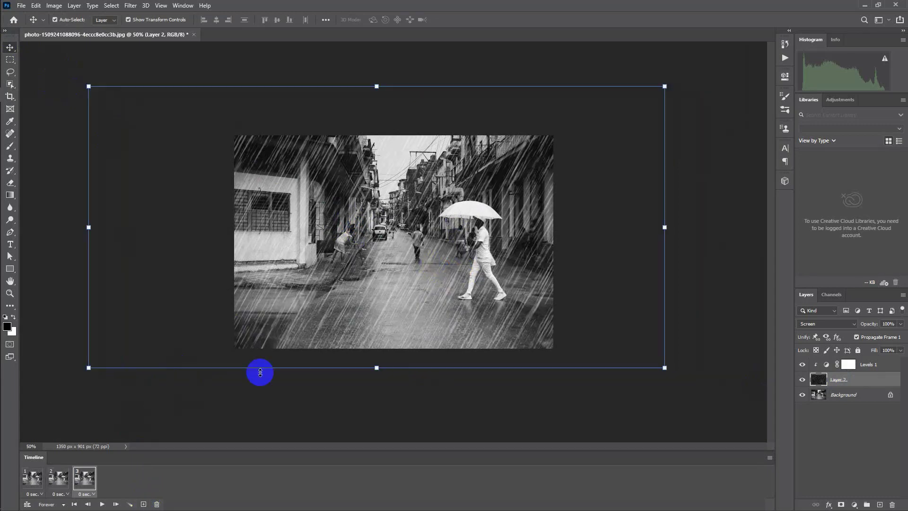
left_click(144, 504)
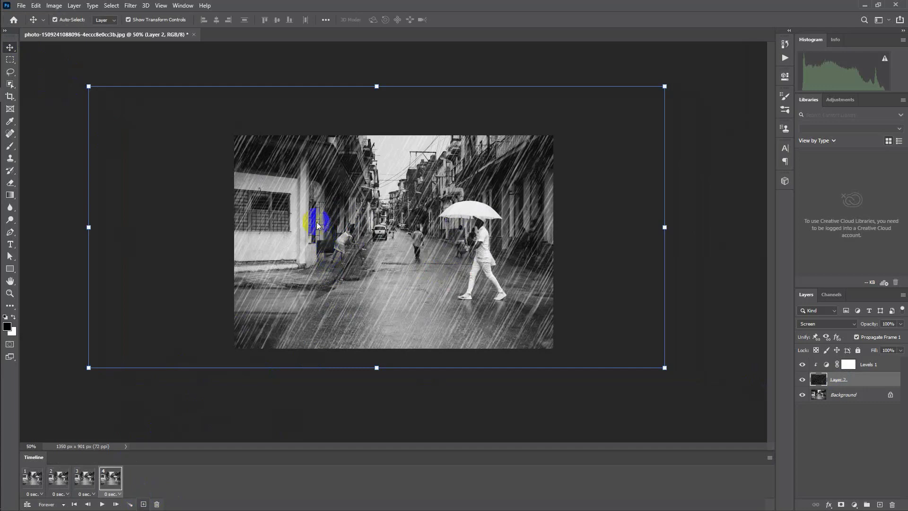
left_click_drag(316, 222, 371, 236)
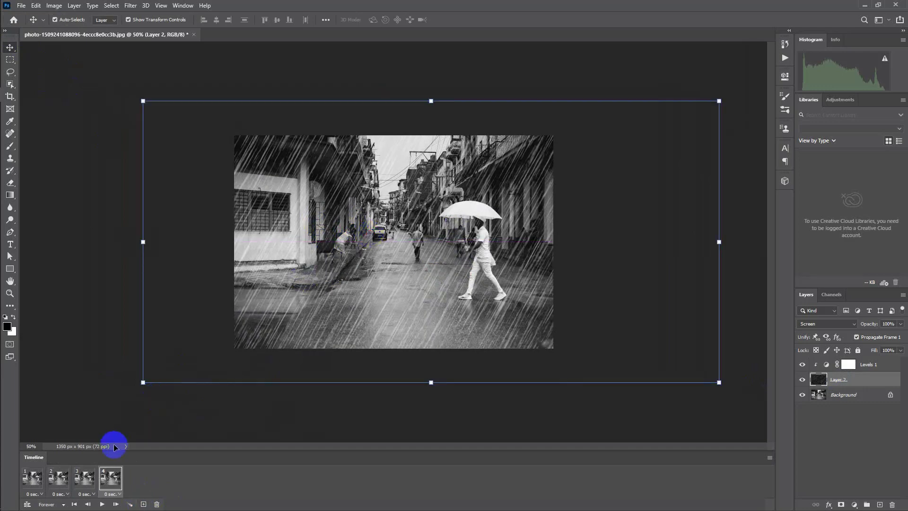
left_click(144, 504)
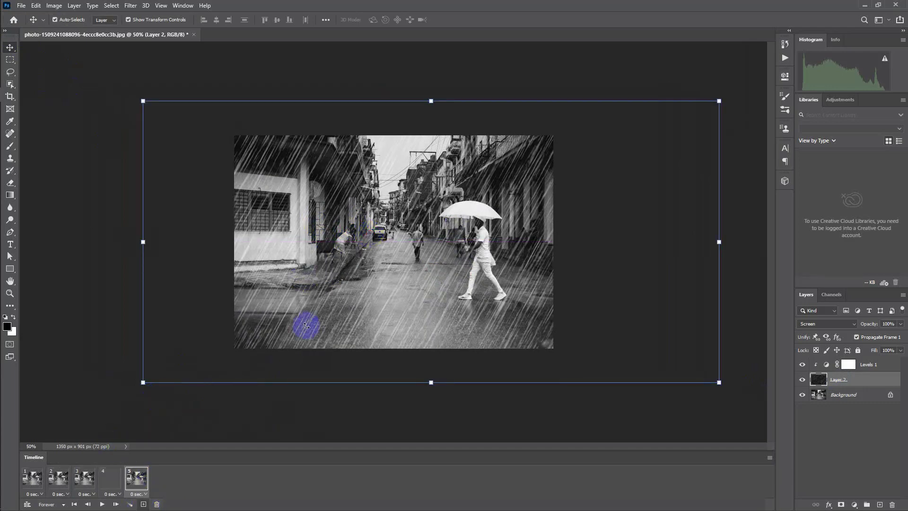
left_click_drag(432, 237, 410, 226)
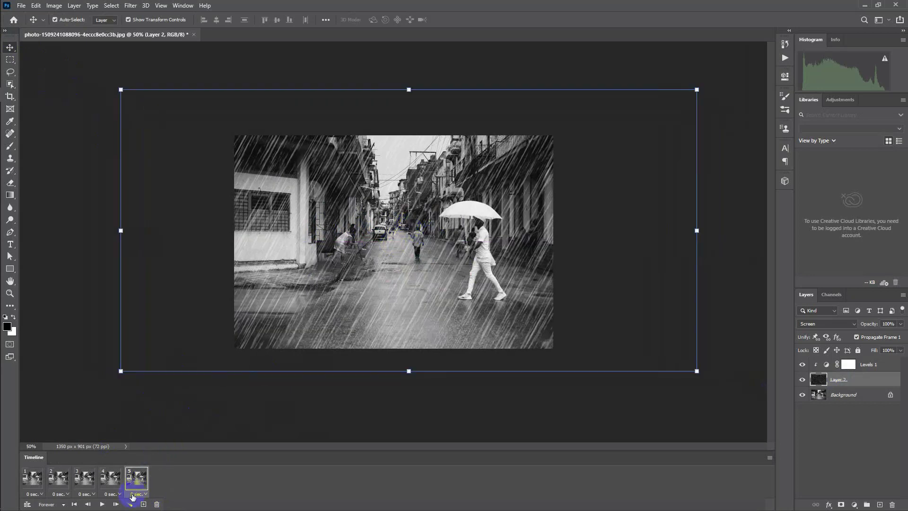
- Add frames 6 to 9, shifting the rain layer between frames and ending with a move right and down in frame 9
left_click(144, 504)
left_click_drag(284, 248, 324, 251)
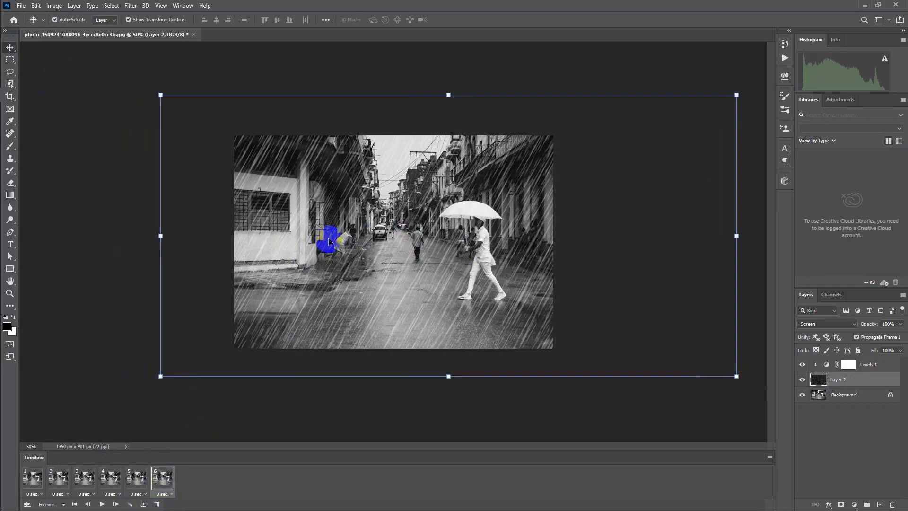
left_click(144, 504)
left_click_drag(382, 254, 369, 242)
left_click(143, 504)
left_click(143, 504)
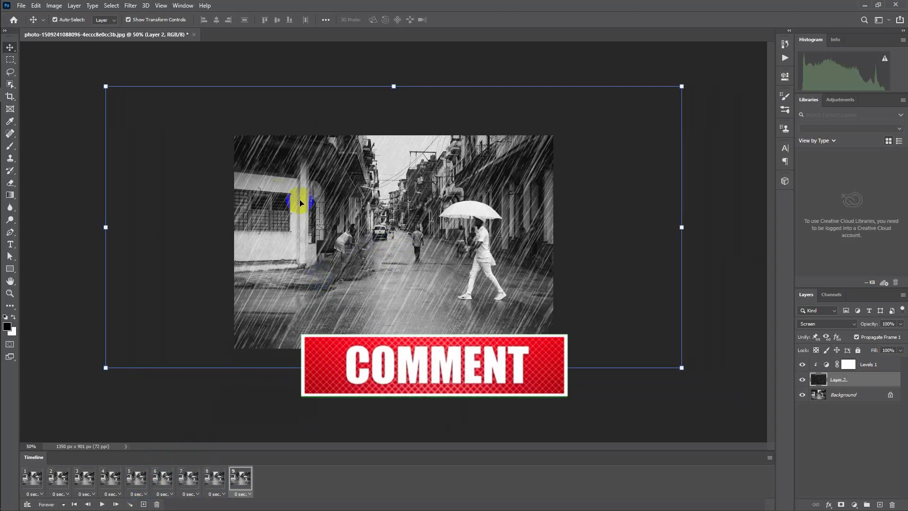
left_click_drag(299, 200, 366, 228)
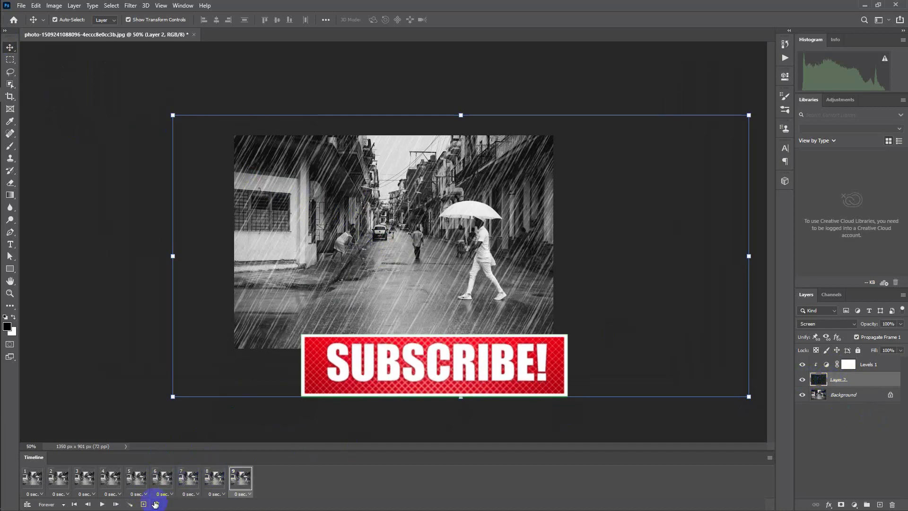
- Extend the animation with frames 10 to 14, repositioning the rain layer between frames and moving it slightly right and down in frame 14
left_click(143, 504)
left_click_drag(414, 267, 344, 266)
left_click(144, 504)
left_click(143, 504)
left_click(143, 504)
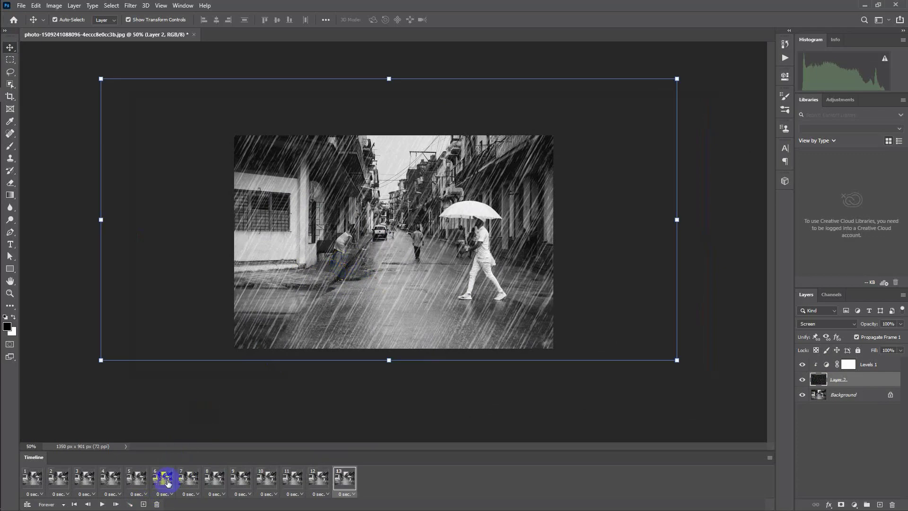
left_click(143, 504)
left_click_drag(300, 352, 361, 277)
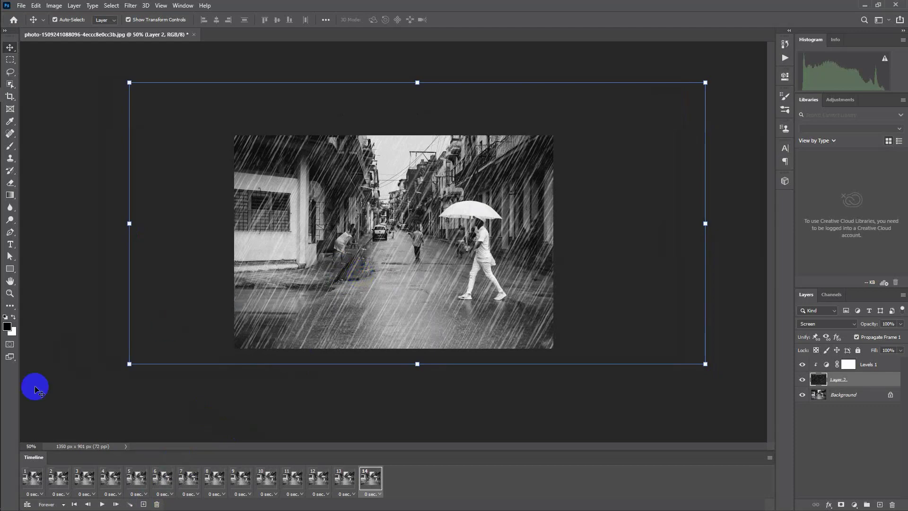
- Set the animation's looping to Forever and play it back
left_click(64, 504)
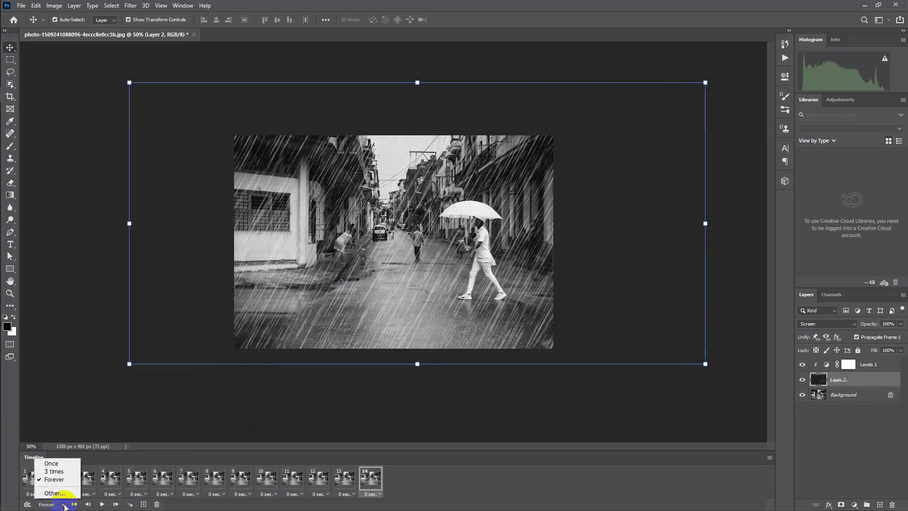
left_click(65, 481)
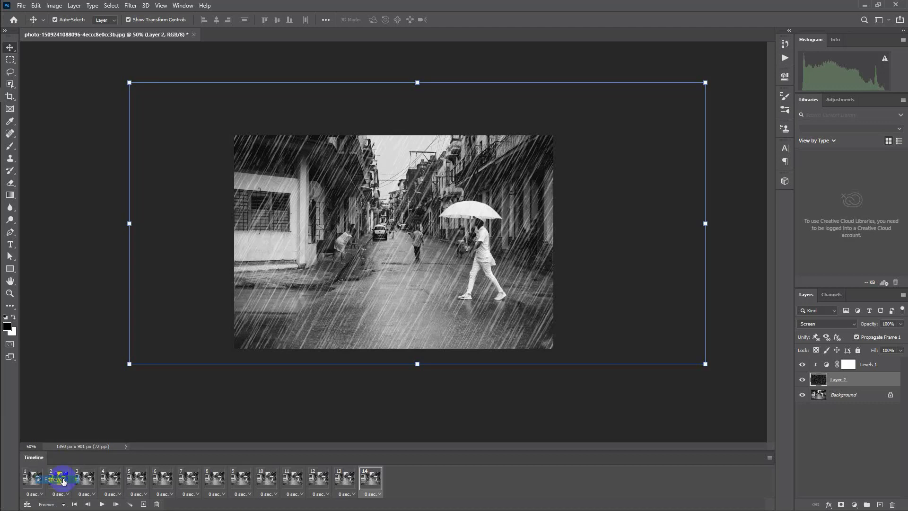
left_click(103, 505)
- Export the animation through Save for Web as a GIF named Rain in the Rain effects folder
key("ctrl+alt+shift+s")
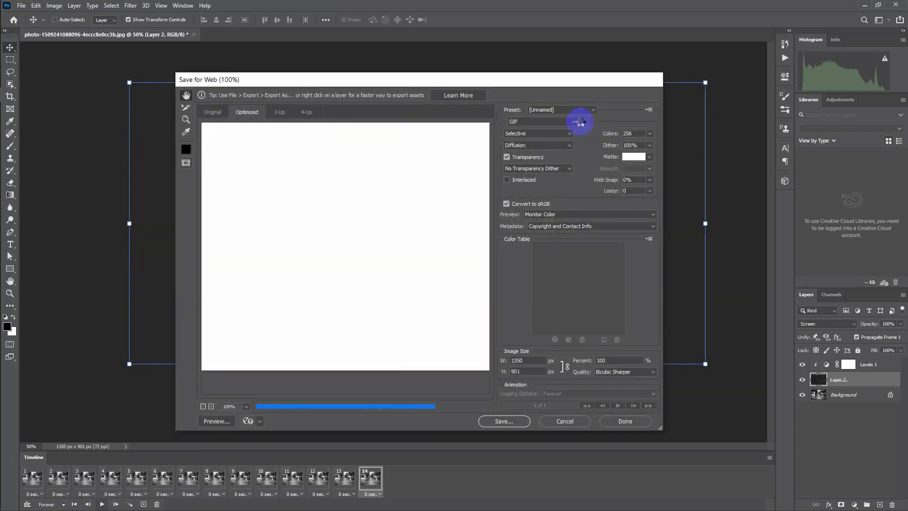
left_click(570, 122)
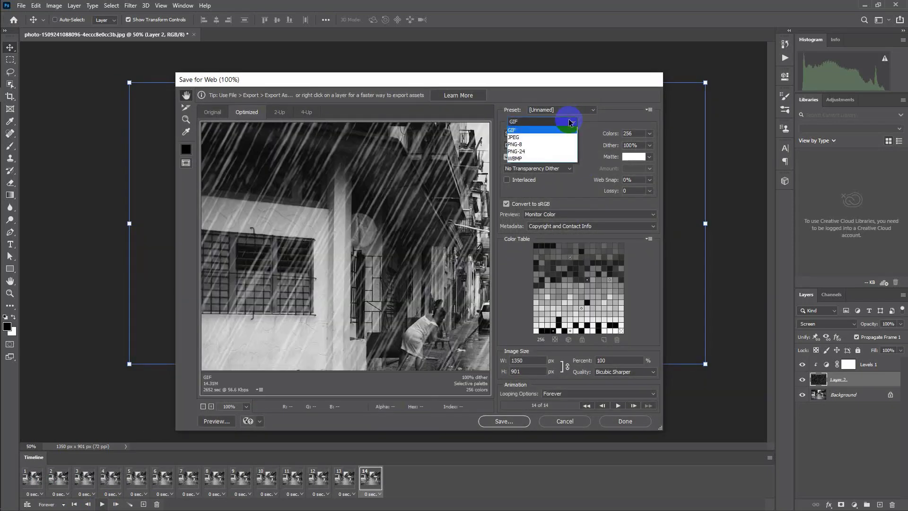
left_click(532, 132)
left_click(506, 421)
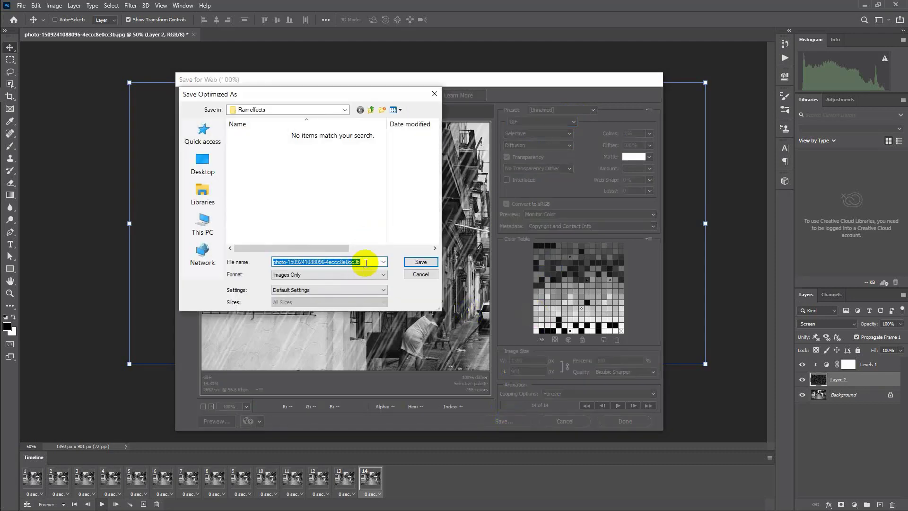
type("Rain")
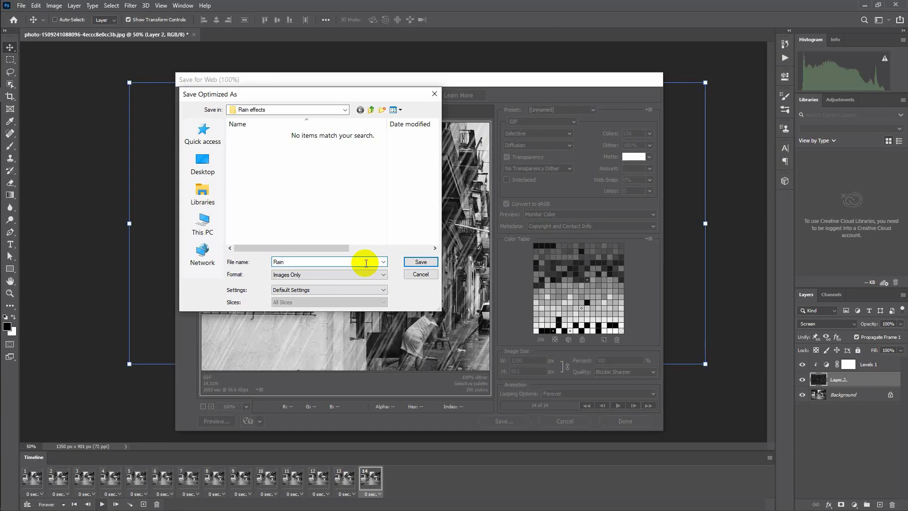
left_click(421, 261)
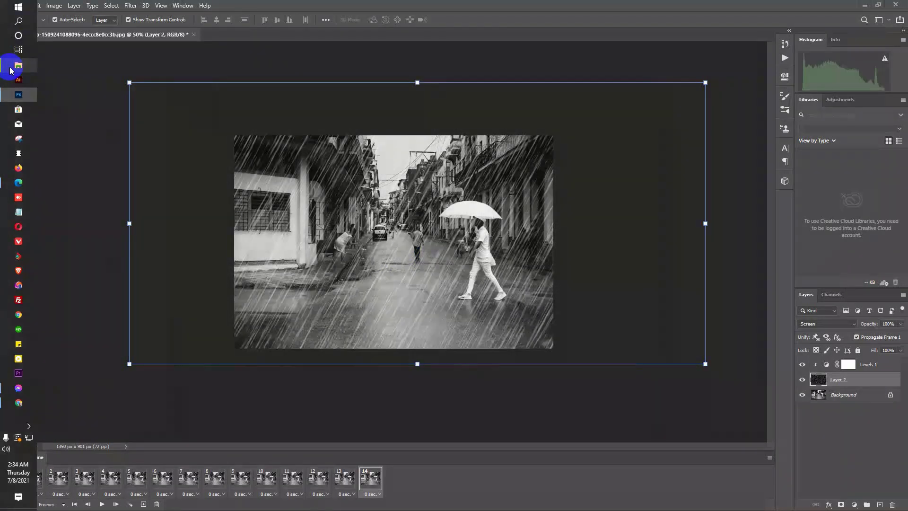
- Open the exported Rain GIF from the Rain effects folder to check the animation, close it and return to Photoshop
left_click(12, 67)
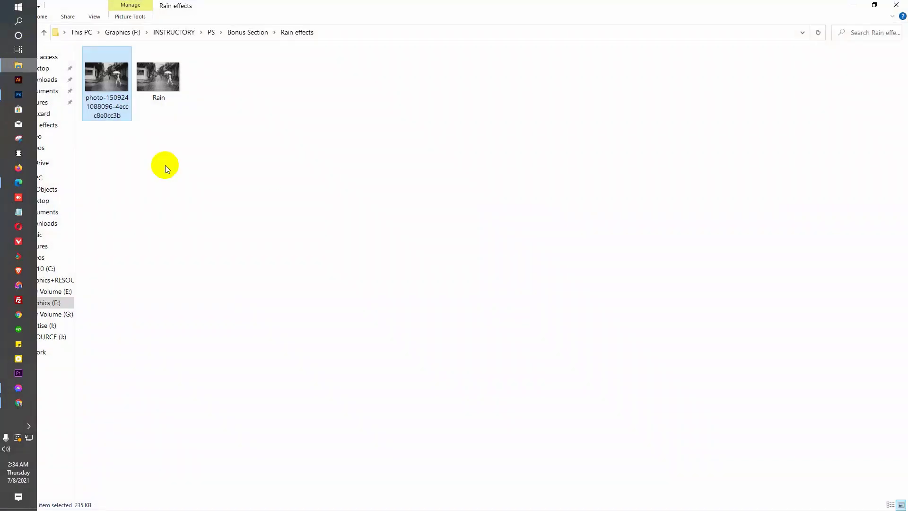
double_click(157, 75)
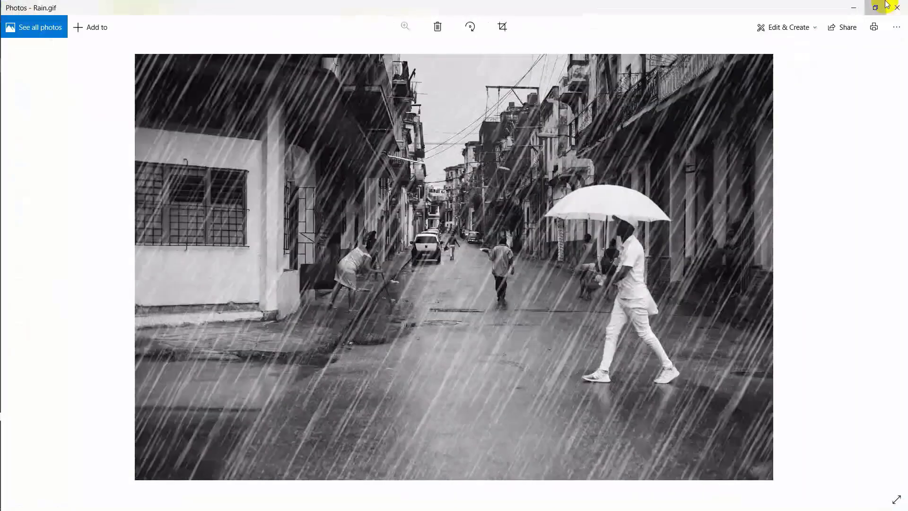
left_click(880, 5)
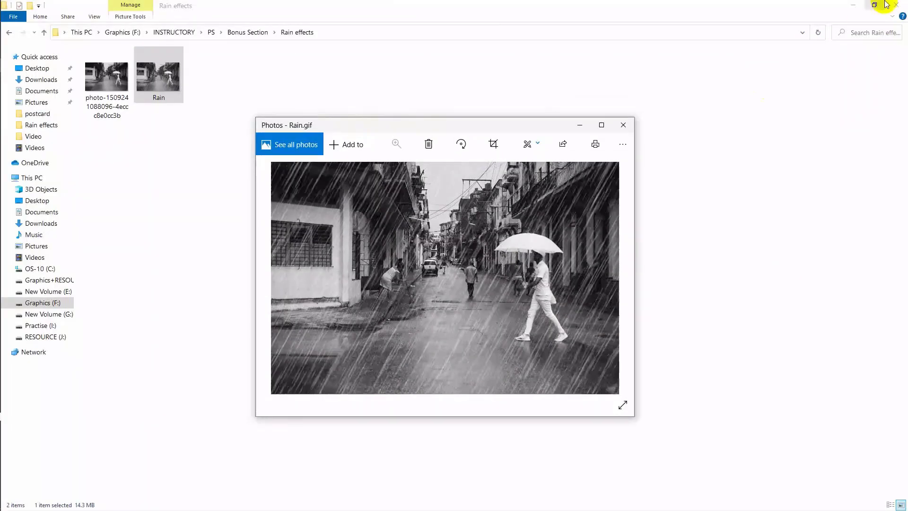
left_click(622, 125)
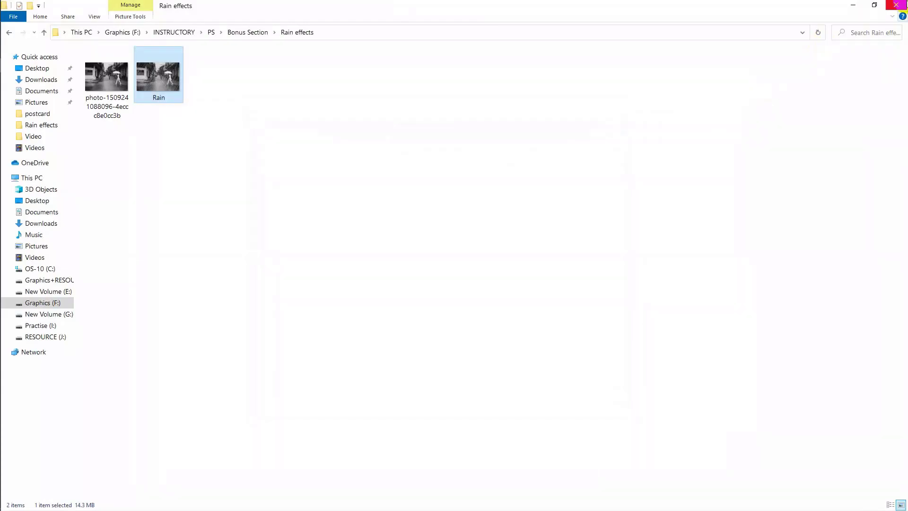
left_click(846, 5)
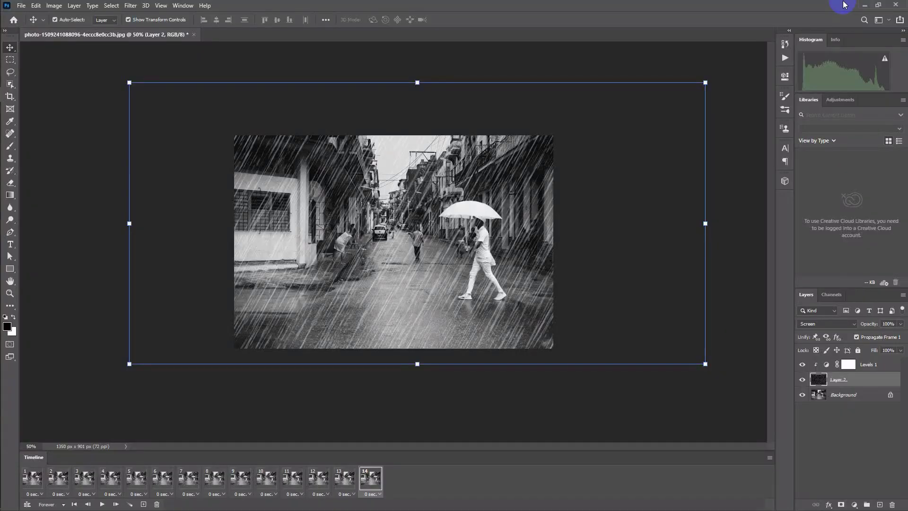